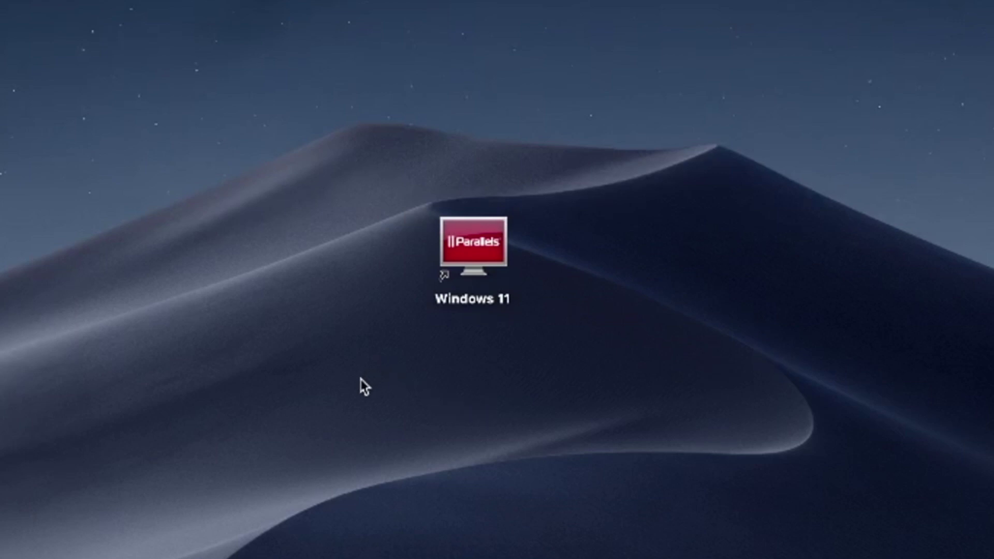
# Drag a selection rectangle around the Windows 11 shortcut on the desktop
pyautogui.moveTo(362, 379); pyautogui.dragTo(597, 124)
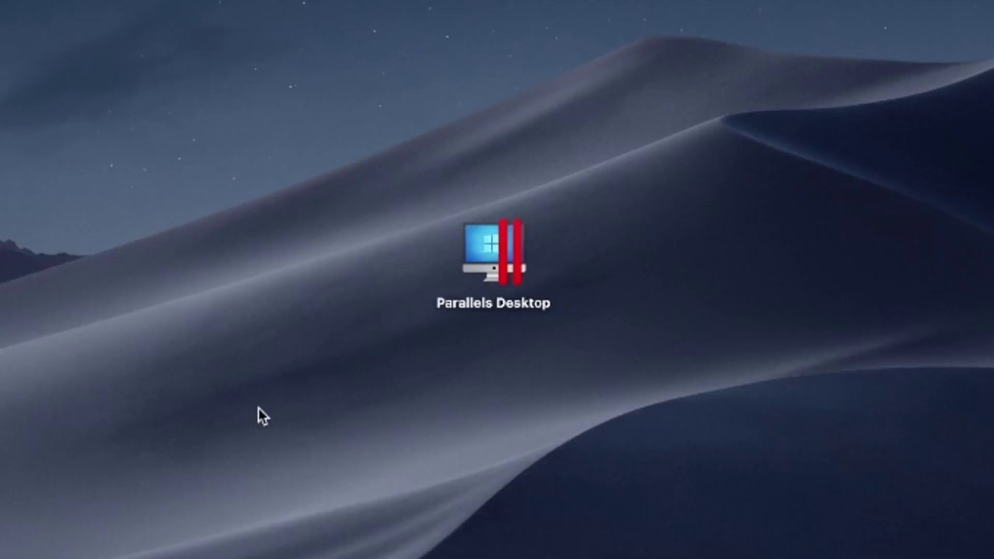
# Select the desktop's Parallels Desktop icon with repeated selection-rectangle drags
pyautogui.moveTo(279, 429)
pyautogui.mouseDown()
pyautogui.moveTo(582, 222)
pyautogui.moveTo(686, 119)
pyautogui.mouseUp()
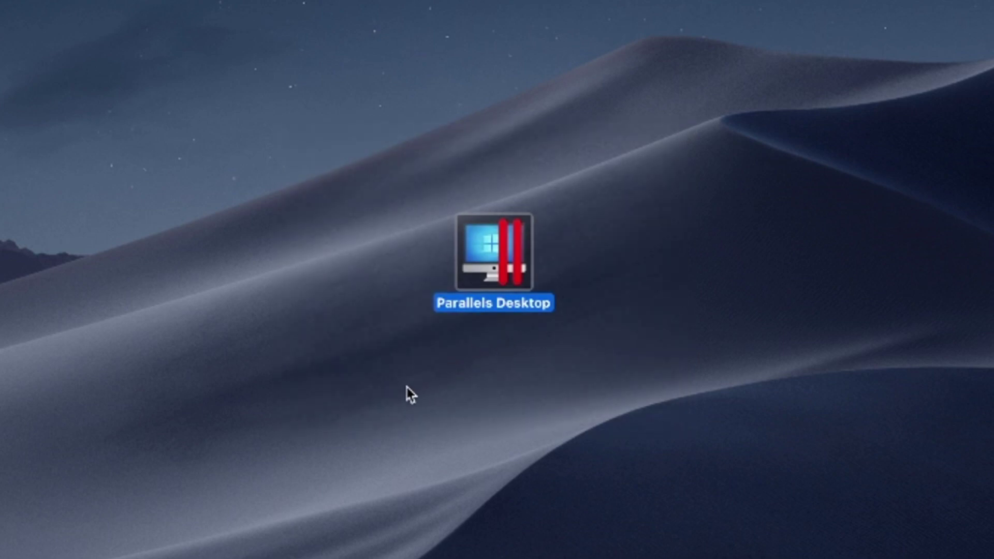
pyautogui.moveTo(320, 436); pyautogui.dragTo(706, 124)
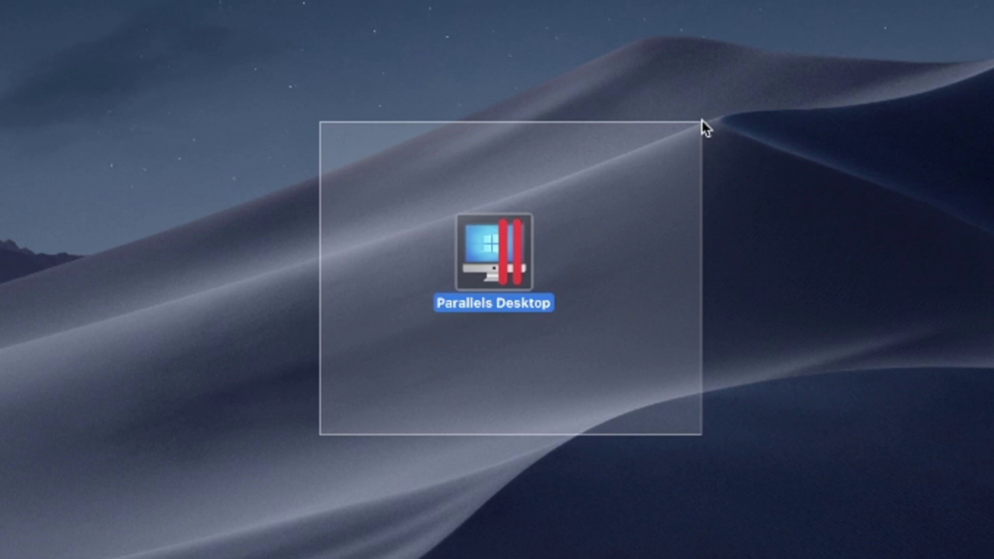
pyautogui.moveTo(705, 127); pyautogui.dragTo(702, 122)
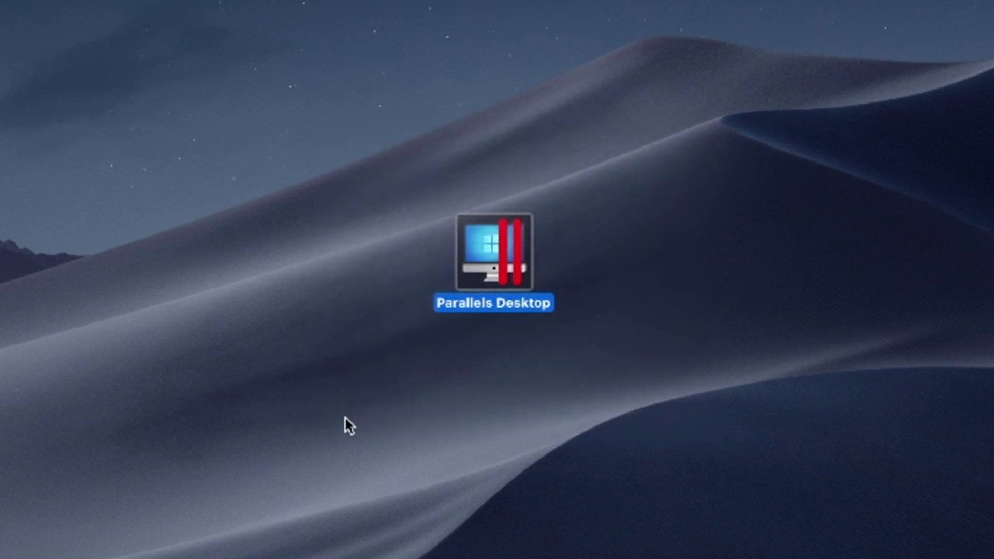
pyautogui.moveTo(294, 449)
pyautogui.mouseDown()
pyautogui.moveTo(602, 194)
pyautogui.moveTo(685, 141)
pyautogui.mouseUp()
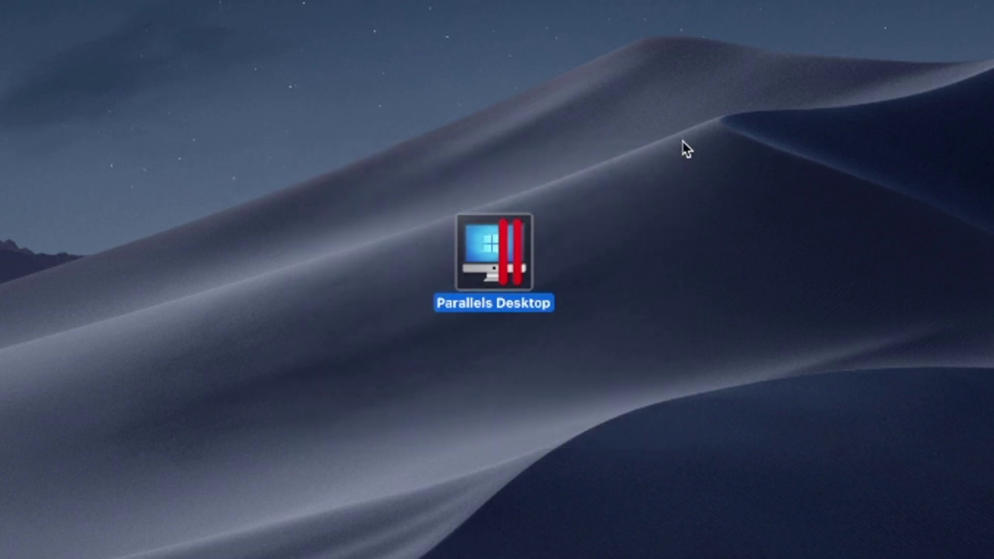